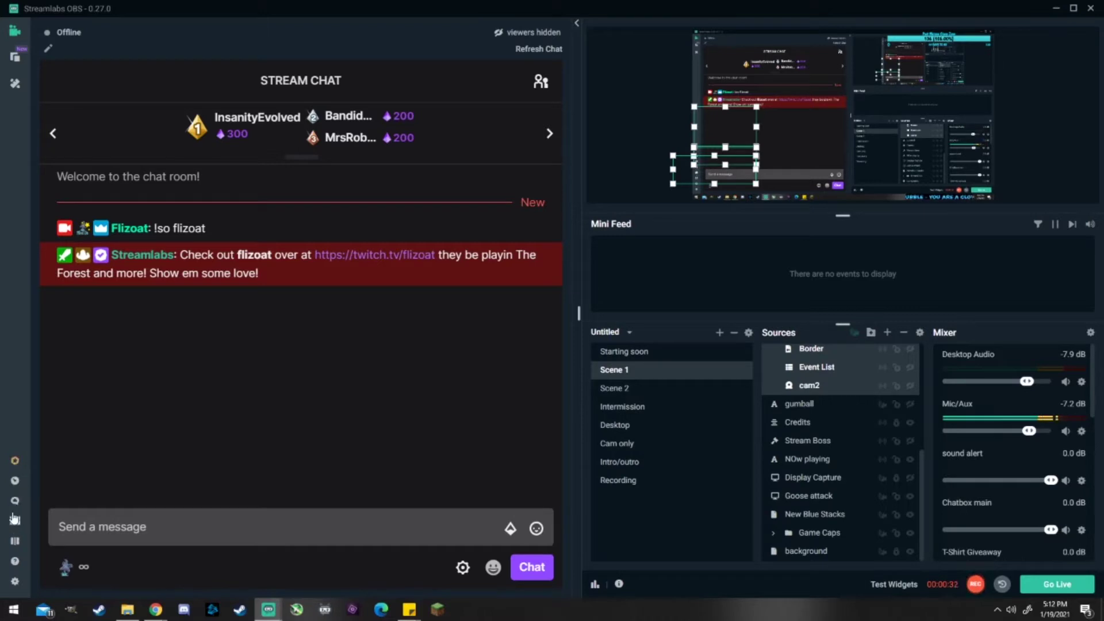
Step: Open the Cloudbot dashboard, highlight the reminder about modding Streamlabs, and bring up the list of custom commands
left_click(14, 500)
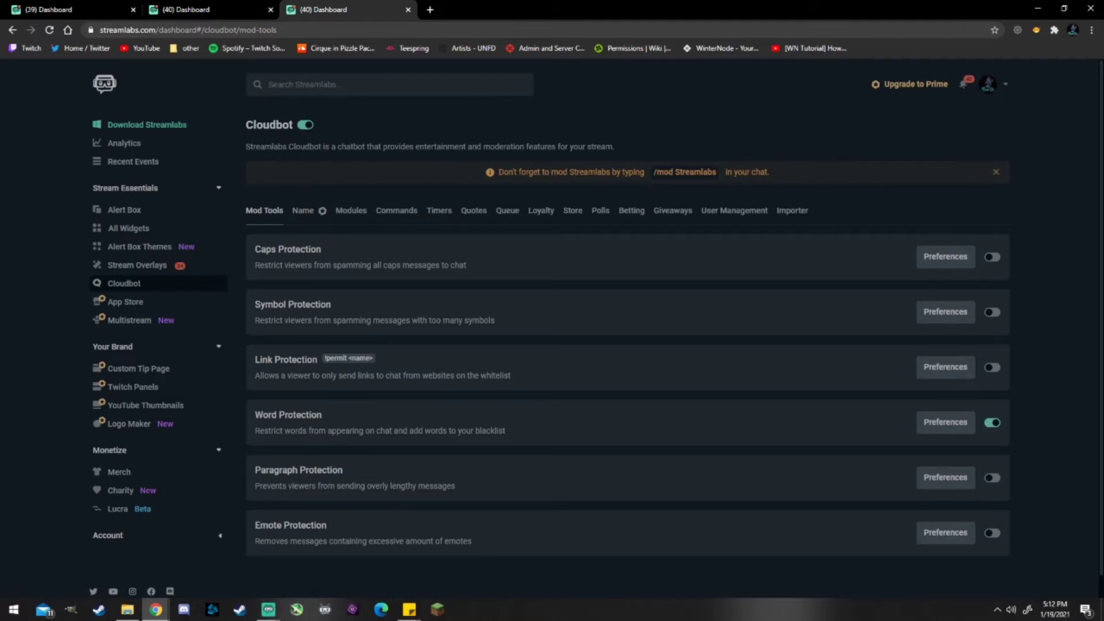
left_click_drag(502, 172, 773, 185)
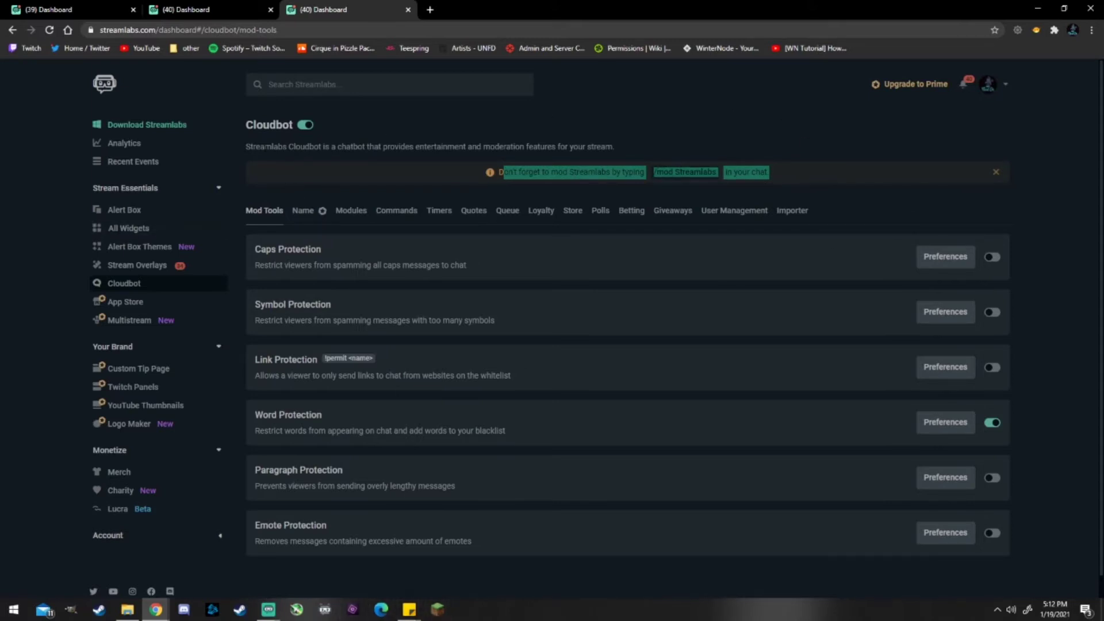
left_click(627, 132)
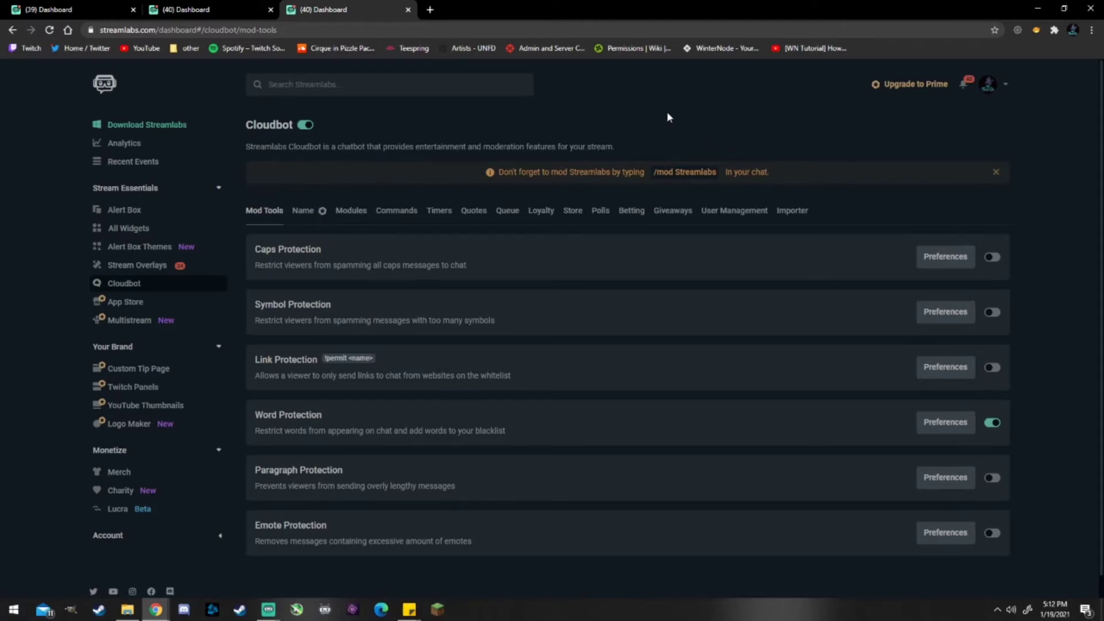
left_click(389, 217)
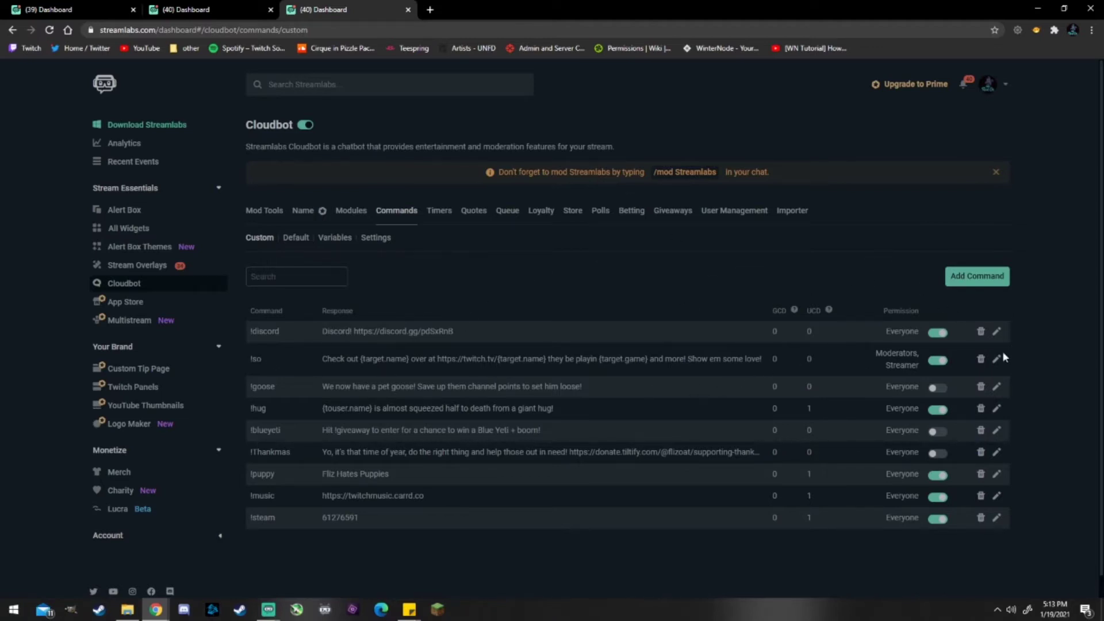
left_click(967, 279)
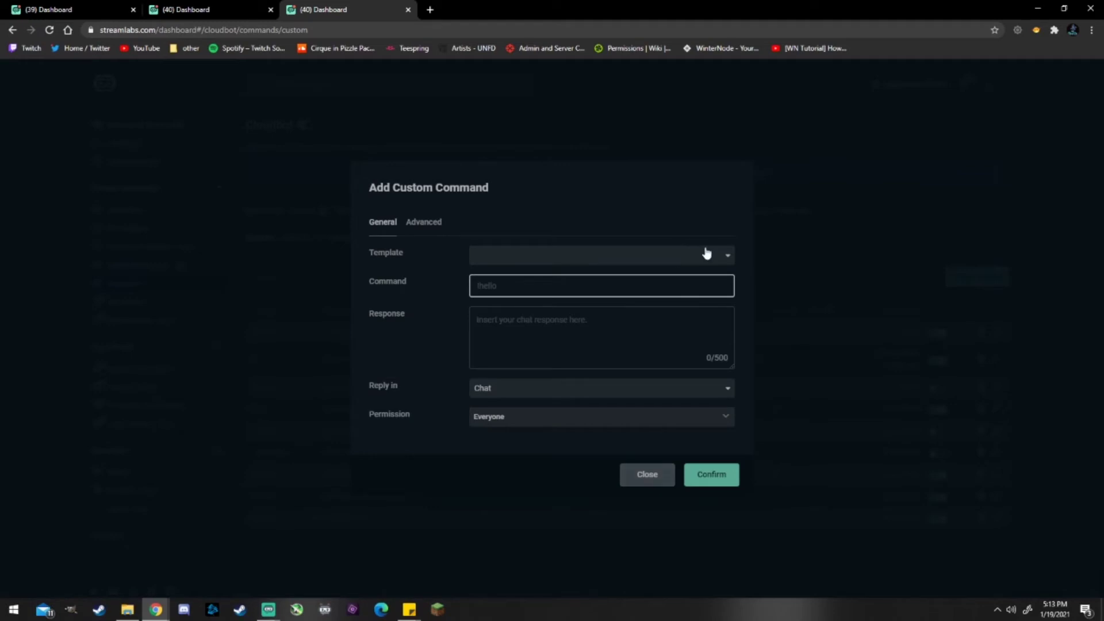
left_click(728, 265)
scroll(541, 304, "down", 1)
left_click(727, 249)
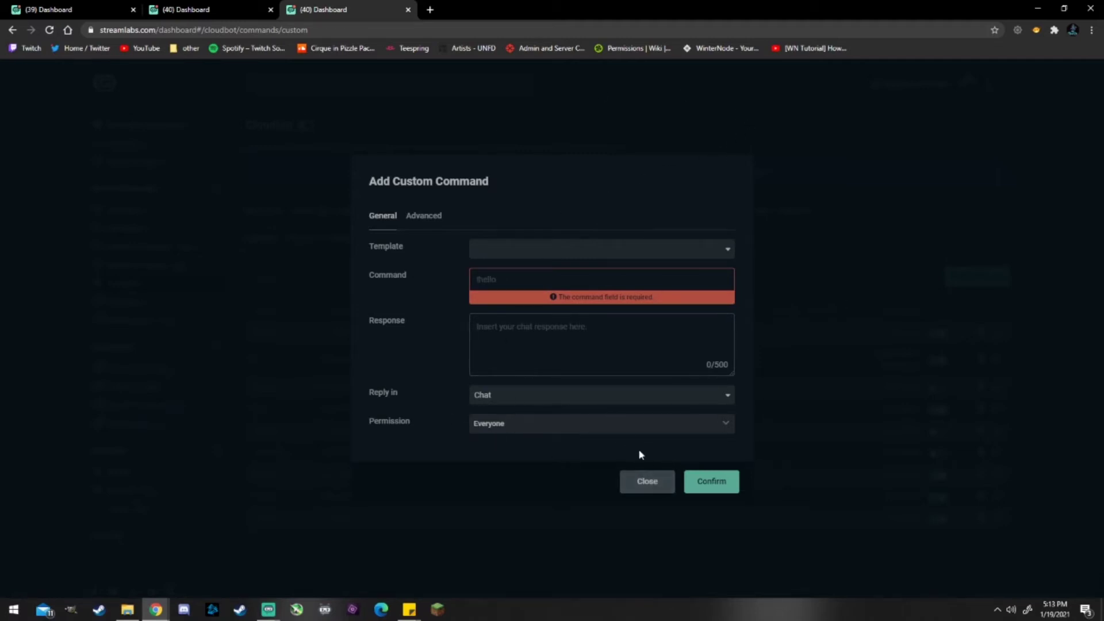
left_click(653, 486)
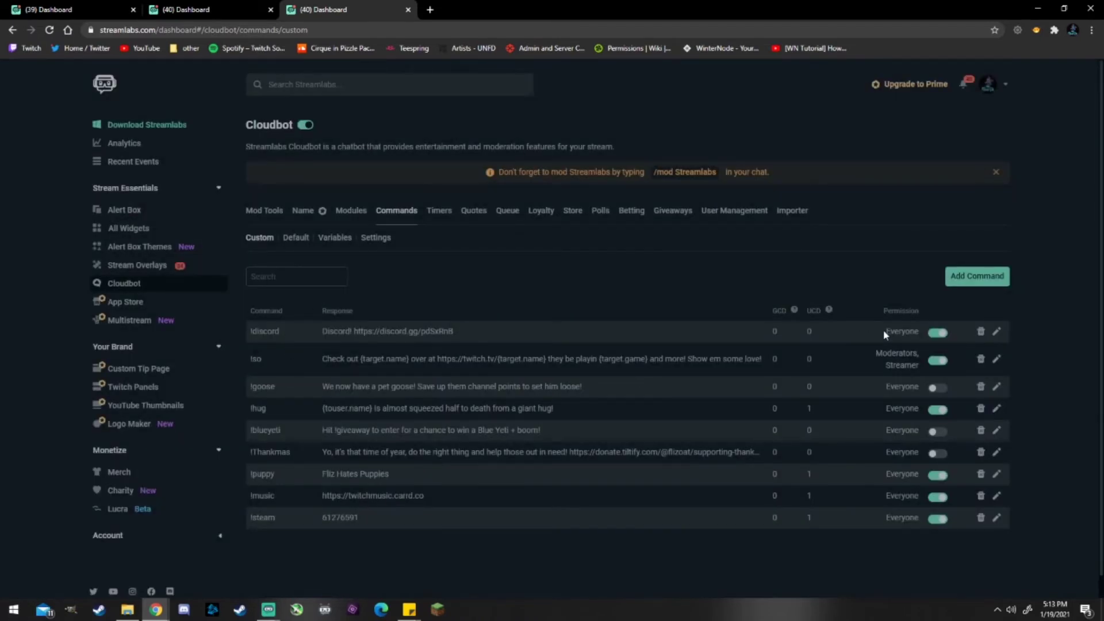
Step: Open the !so command for editing and highlight its full response, followed by just the words "Check out"
left_click(996, 359)
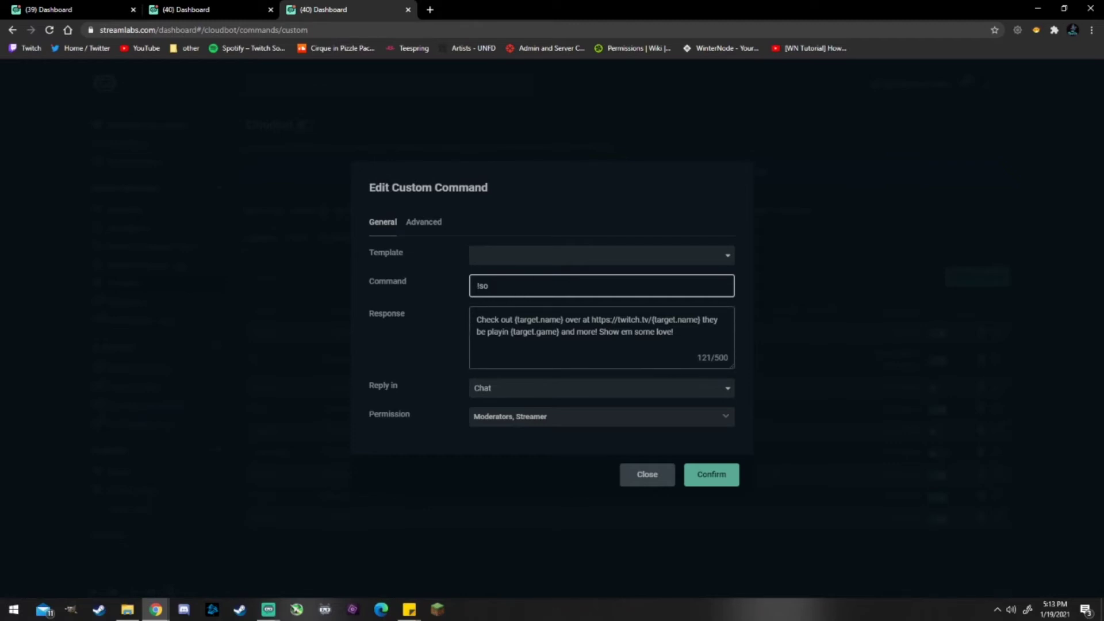
left_click_drag(476, 319, 674, 332)
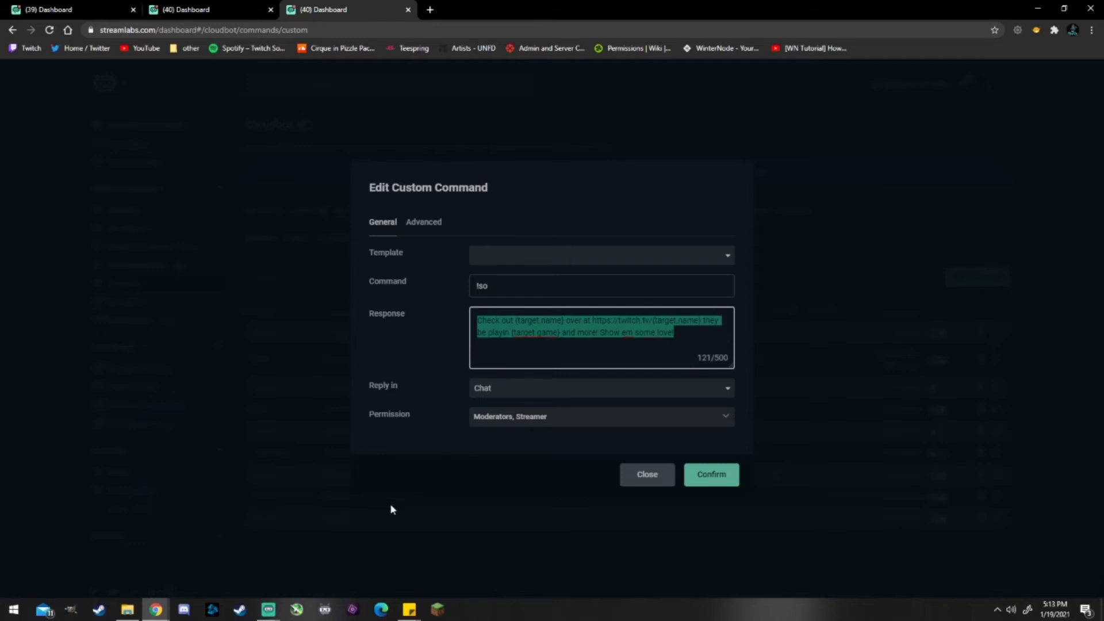
left_click_drag(477, 320, 513, 320)
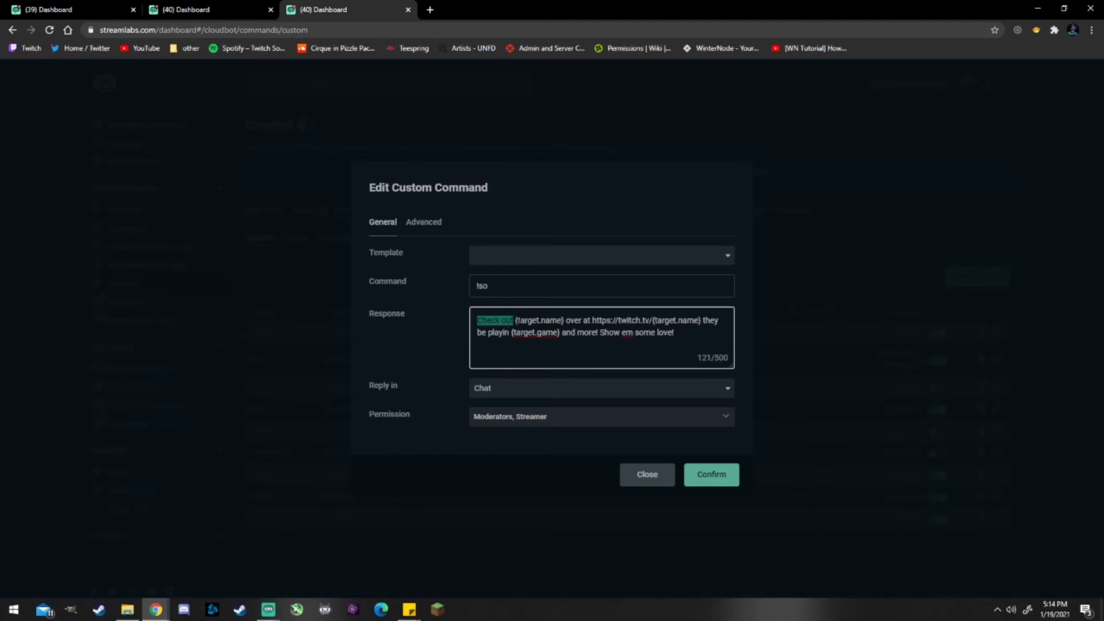
Step: Highlight the {target.name} variable that follows "Check out" in the !so response
key("Right")
key("Right")
key("shift+Right")
key("shift+Right")
key("shift+Right")
key("shift+Right")
key("shift+Right")
key("shift+Right")
key("shift+Right")
key("shift+Right")
key("shift+Right")
key("shift+Right")
key("shift+Right")
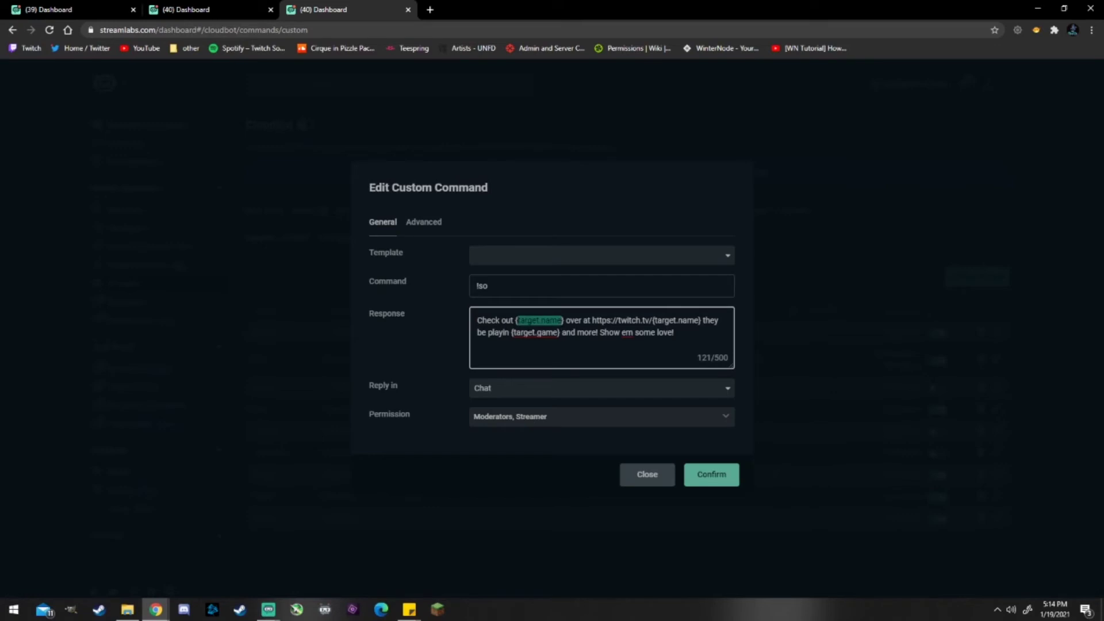
key("Left")
key("Left")
key("Left")
key("Left")
key("shift+Right")
key("shift+Right")
key("shift+Right")
key("shift+Right")
key("shift+Right")
key("shift+Right")
key("shift+Right")
key("shift+Right")
key("shift+Right")
key("shift+Right")
key("shift+Right")
key("shift+Right")
key("shift+Right")
key("shift+Right")
key("Left")
key("Right")
key("Right")
key("shift+Right")
key("shift+Right")
key("shift+Right")
key("shift+Right")
key("shift+Right")
key("shift+Right")
key("shift+Right")
key("shift+Right")
key("shift+Right")
key("shift+Right")
key("shift+Right")
key("shift+Right")
Step: Highlight the second {target.name} variable, directly after the Twitch address in the !so response
key("Right")
key("Right")
key("Right")
key("Right")
key("Right")
key("Right")
key("Right")
key("Right")
key("Right")
key("shift+Right")
key("shift+Right")
key("shift+Right")
key("shift+Right")
key("shift+Right")
key("shift+Right")
key("shift+Right")
key("shift+Right")
key("shift+Right")
key("shift+Right")
key("shift+Right")
key("shift+Right")
key("shift+Right")
key("shift+Right")
key("shift+Right")
key("shift+Right")
key("shift+Right")
key("Left")
key("Right")
key("Right")
key("Right")
key("Right")
key("Right")
key("Right")
key("Right")
key("Right")
key("Right")
key("Right")
key("Right")
key("Right")
key("Right")
key("Right")
key("Right")
key("Right")
key("Right")
key("Right")
key("Right")
key("shift+Right")
key("shift+Right")
key("shift+Right")
key("shift+Right")
key("shift+Right")
key("shift+Right")
key("shift+Right")
key("shift+Right")
key("shift+Right")
key("shift+Right")
key("shift+Right")
key("shift+Right")
key("shift+Right")
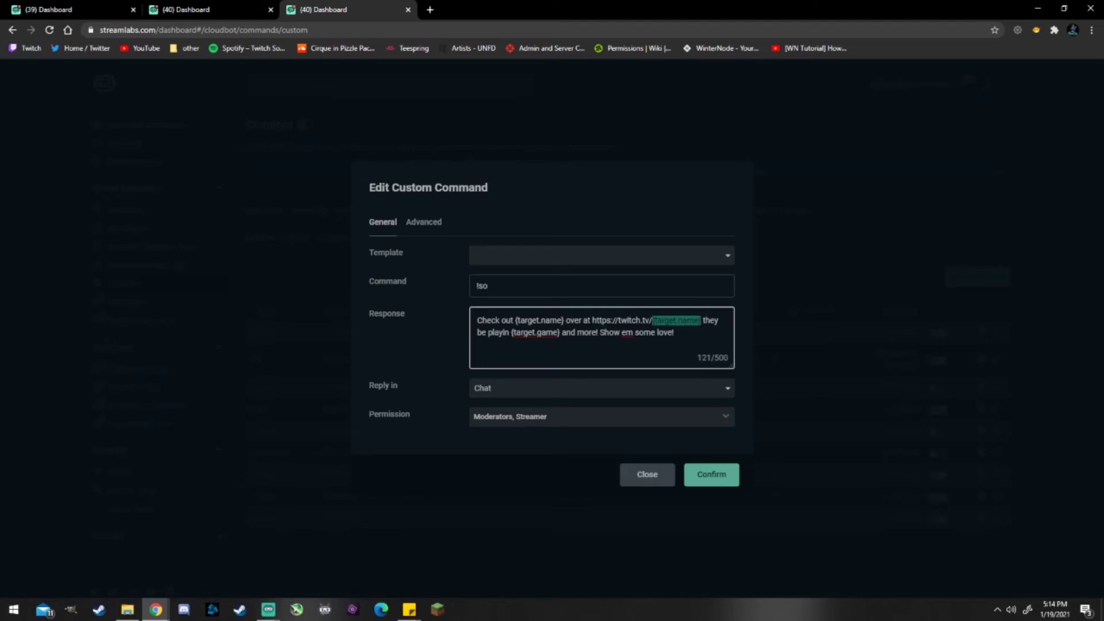
key("Left")
key("Left")
key("Left")
key("Left")
key("Left")
key("Left")
key("Left")
key("Left")
key("Left")
key("Left")
key("Left")
key("Left")
key("Left")
key("Left")
key("Left")
key("Left")
key("Left")
key("Left")
key("Left")
key("Left")
key("shift+Right")
key("shift+Right")
key("shift+Right")
key("shift+Right")
key("shift+Right")
key("shift+Right")
key("shift+Right")
key("shift+Right")
key("shift+Right")
key("shift+Right")
key("shift+Right")
key("shift+Right")
key("shift+Right")
key("shift+Right")
key("shift+Right")
key("shift+Right")
key("shift+Right")
key("shift+Right")
key("shift+Right")
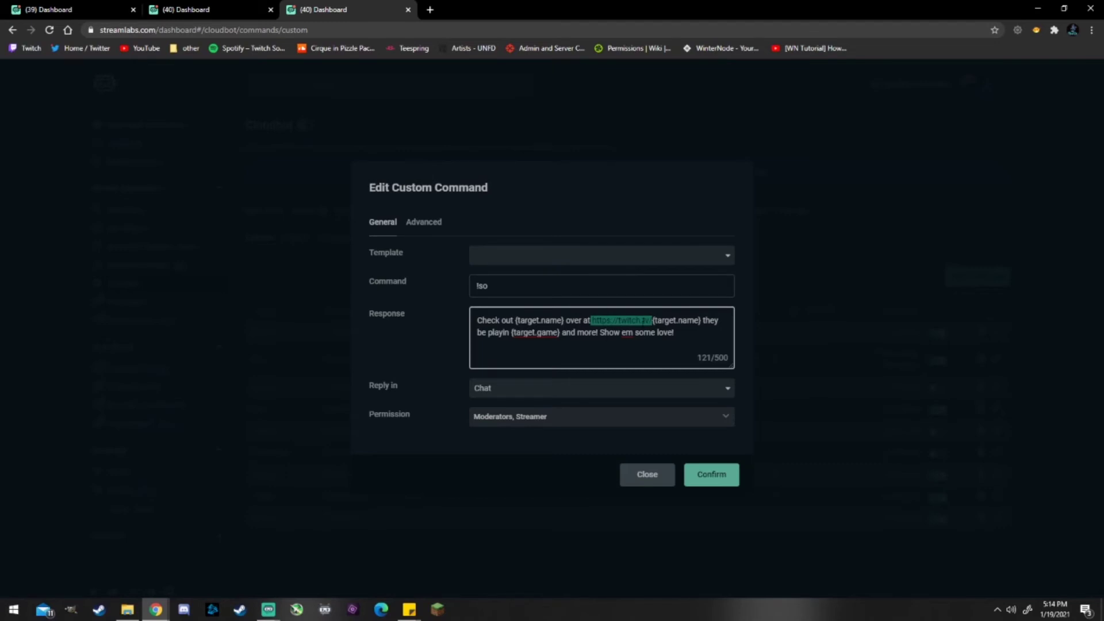
Step: Reselect the Twitch web address in the !so response, starting from the beginning of "https"
key("shift+Left")
left_click(596, 321)
key("shift+Right")
key("shift+Right")
key("shift+Right")
key("shift+Right")
key("shift+Right")
key("shift+Right")
key("shift+Right")
key("shift+Right")
key("shift+Right")
key("shift+Right")
key("shift+Right")
key("shift+Right")
key("shift+Right")
key("shift+Right")
key("shift+Right")
key("shift+Right")
key("shift+Right")
key("shift+Right")
key("shift+Right")
key("shift+Right")
Step: Highlight the {target.game} variable that follows "be playin" in the !so response
left_click(674, 333)
left_click_drag(511, 333, 560, 332)
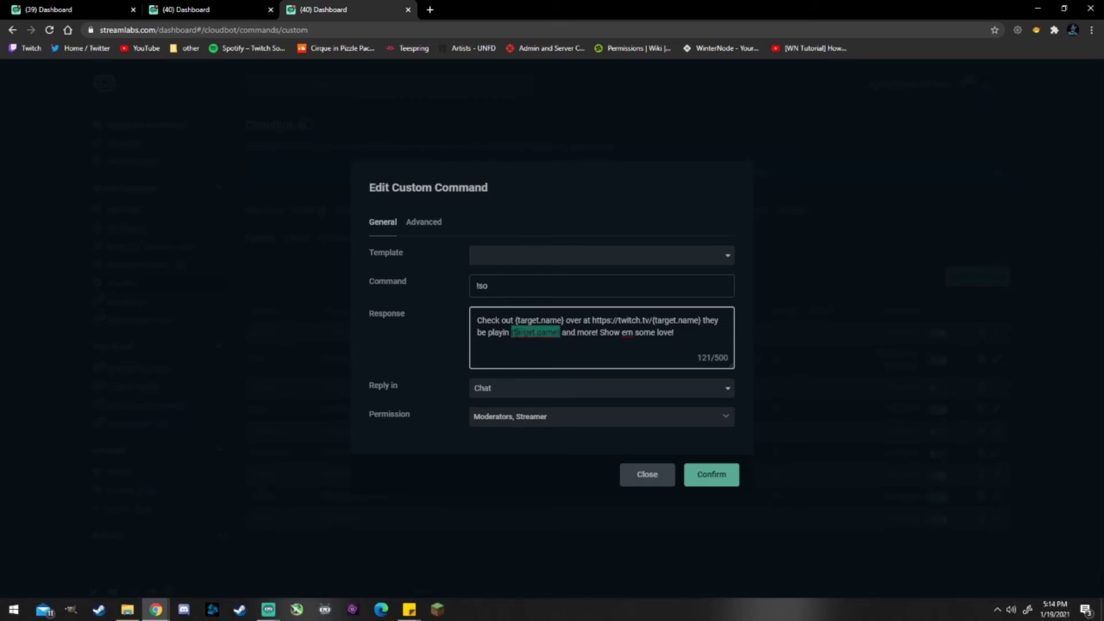
left_click(546, 333)
Step: Highlight the text inside both {target.name} variables and the {target.game} variable, one after another
left_click_drag(517, 320, 562, 321)
left_click_drag(654, 320, 699, 320)
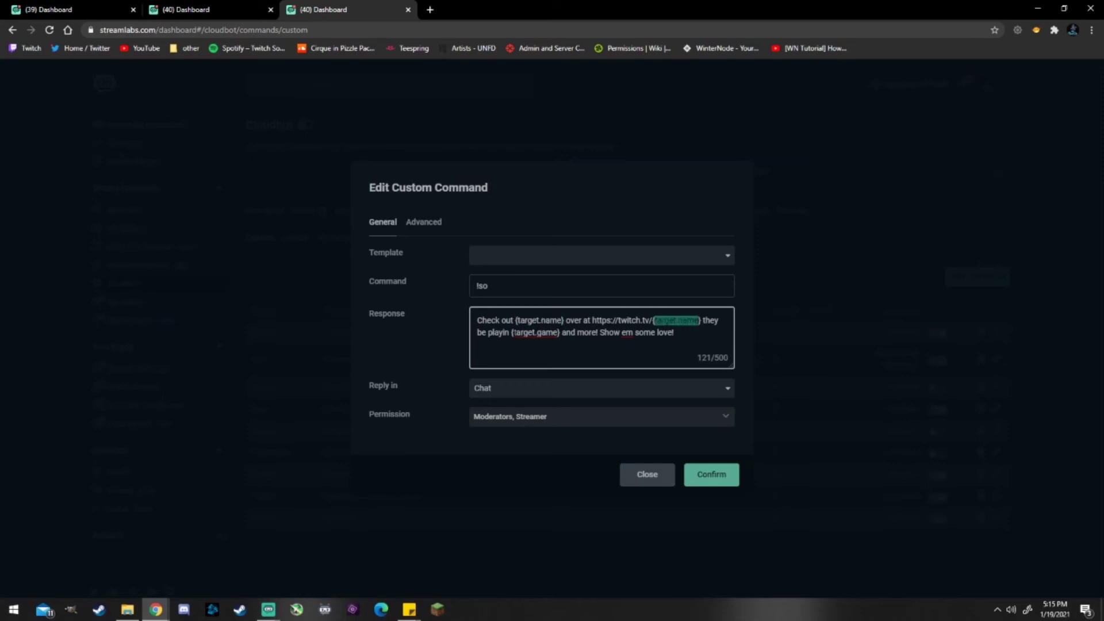
left_click_drag(514, 332, 558, 332)
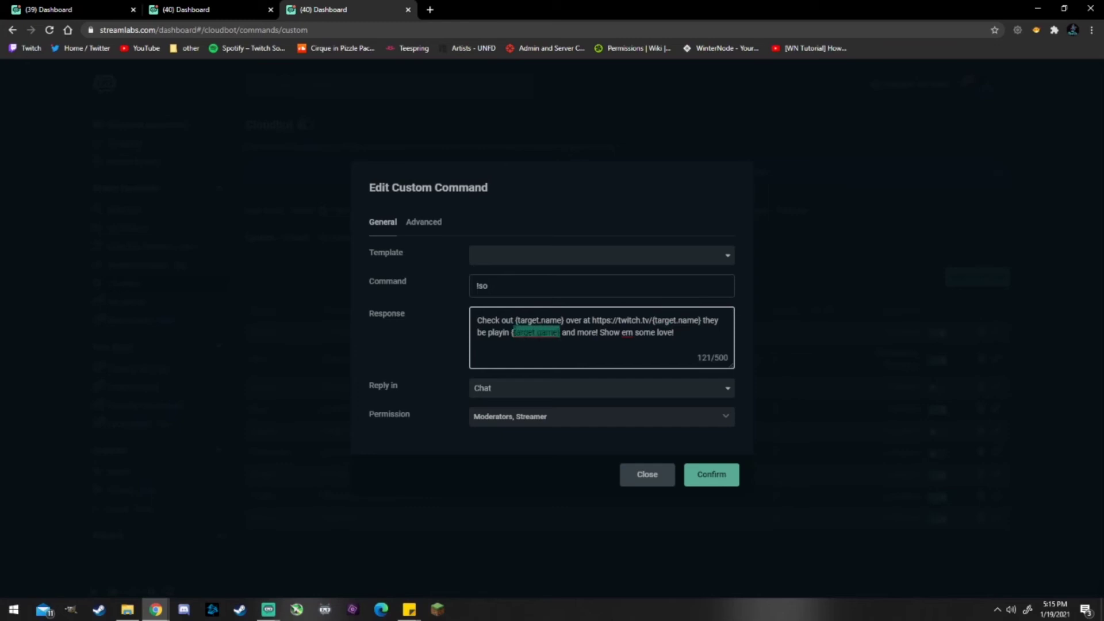
Step: Highlight the closing words "and more! Show em some love!" and the "be playin" wording in the response
left_click_drag(558, 332, 675, 333)
left_click_drag(477, 320, 504, 332)
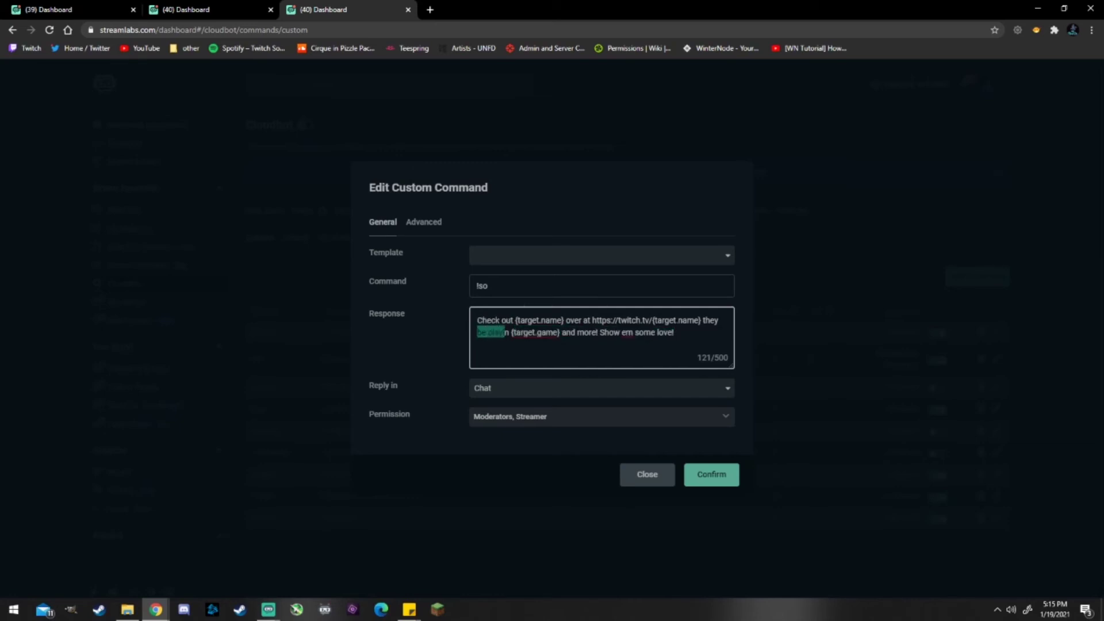
left_click(486, 333)
left_click_drag(477, 320, 503, 332)
Step: Check the reply and permission options, keep Chat with Moderators and Streamer, and save the !so command
left_click(537, 391)
left_click(537, 395)
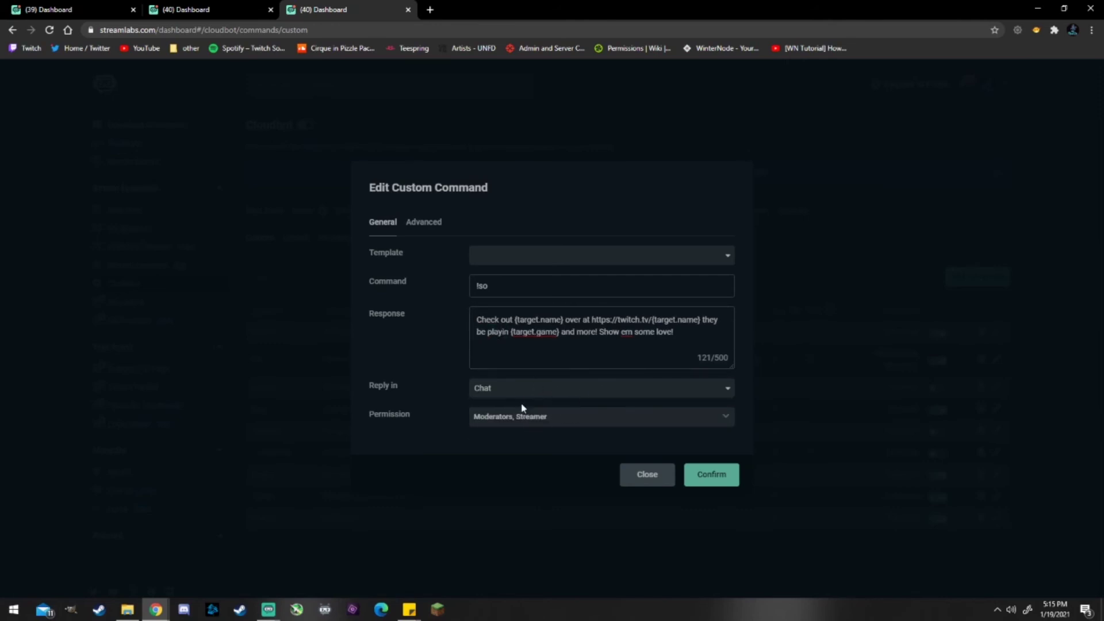
left_click(622, 420)
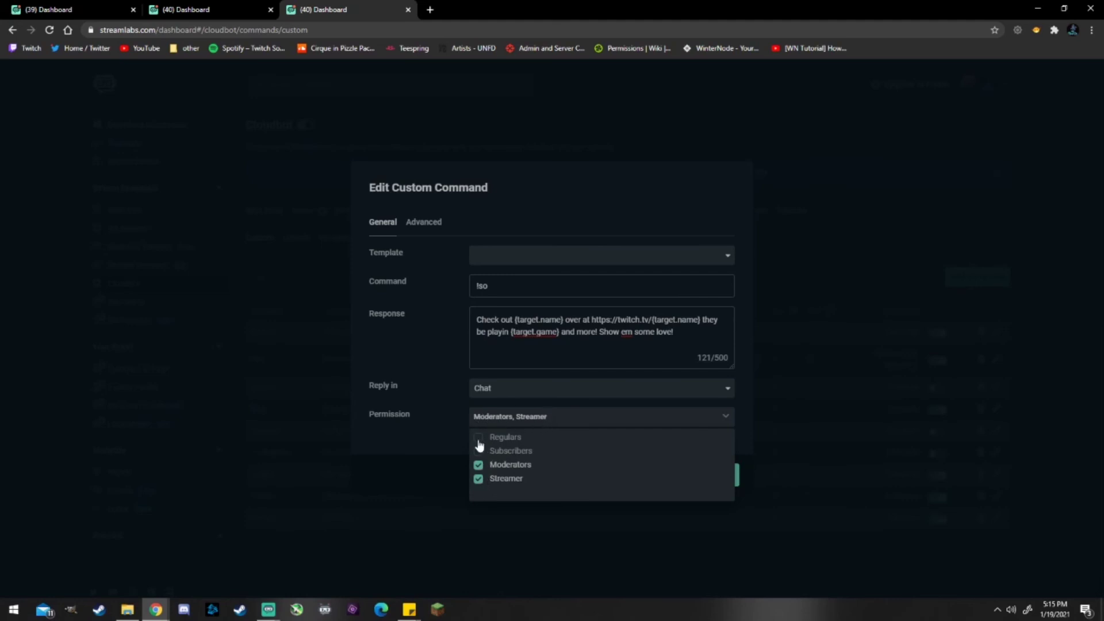
left_click(456, 423)
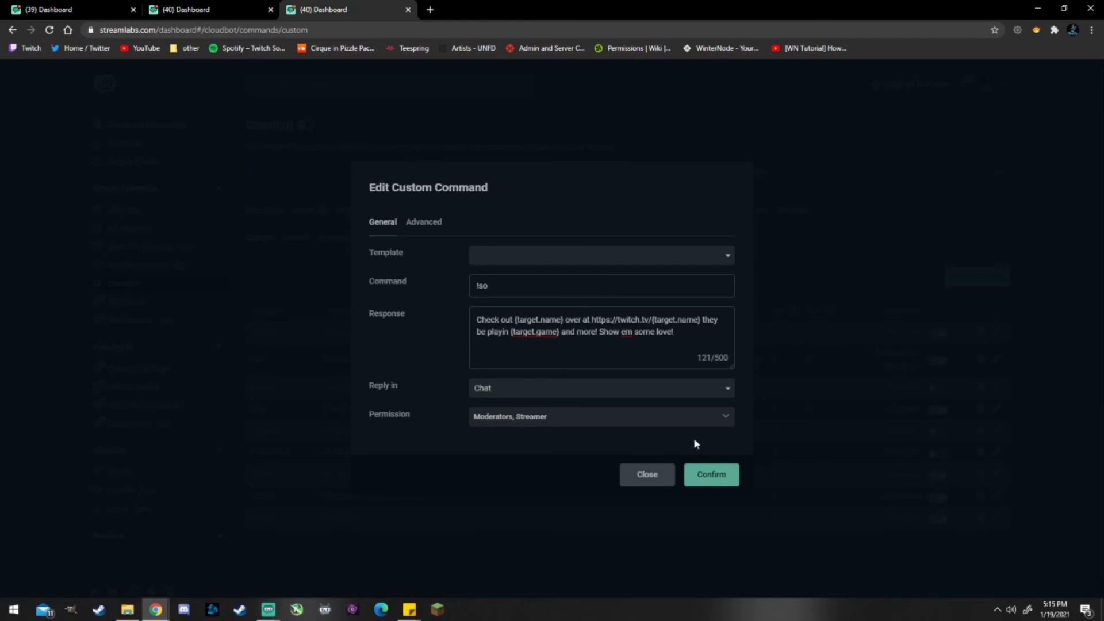
left_click(720, 478)
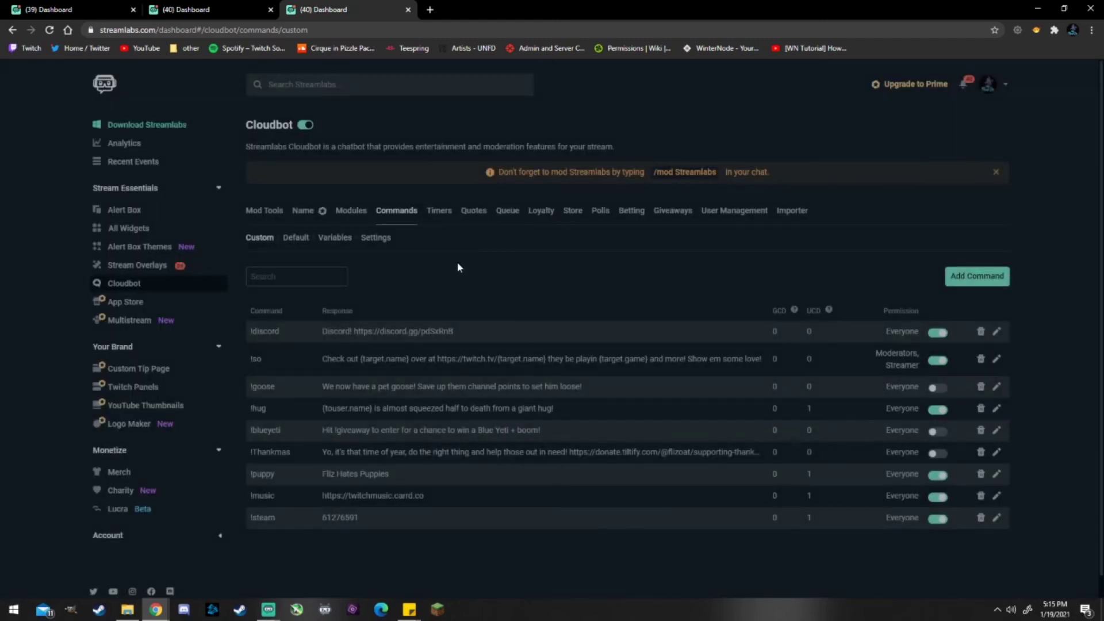
left_click(268, 610)
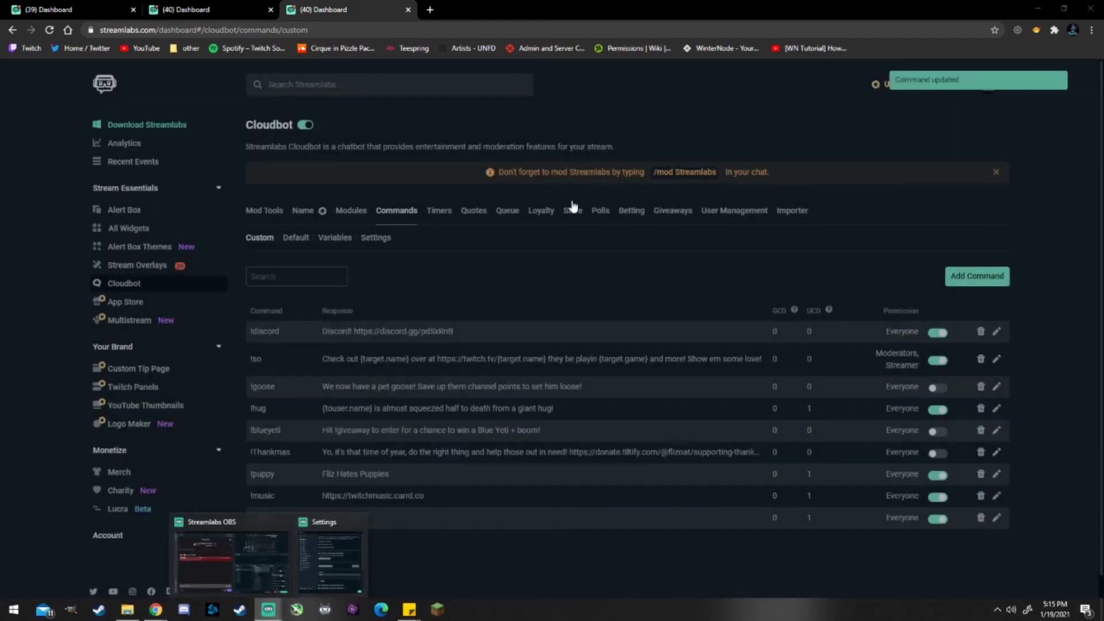
left_click(241, 518)
left_click(322, 527)
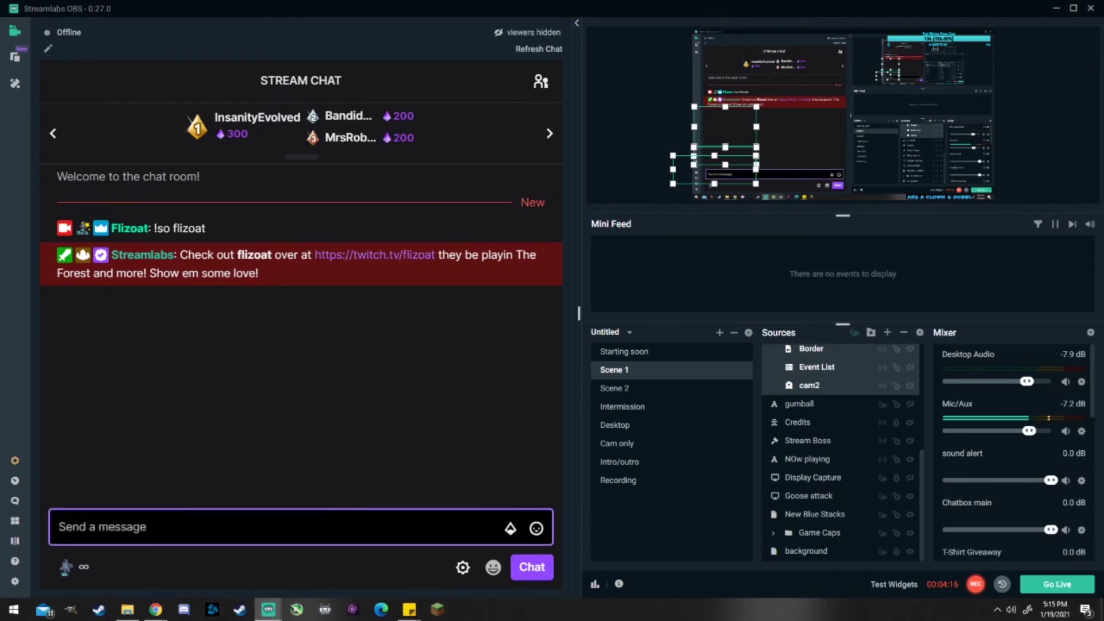
type("!")
key("BackSpace")
type("!so @")
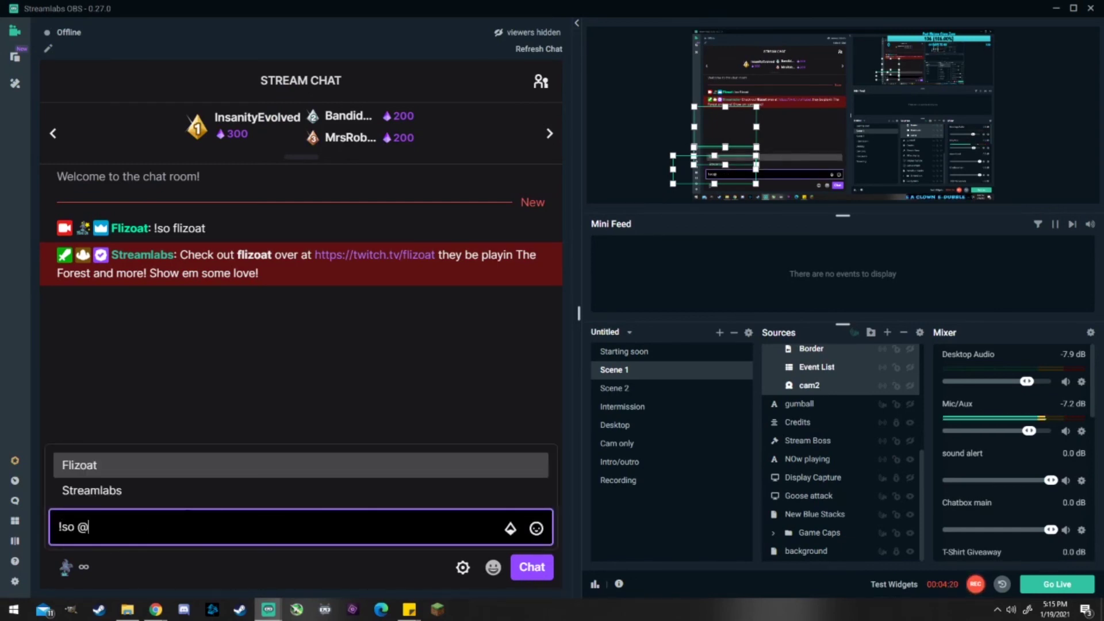
key("Tab")
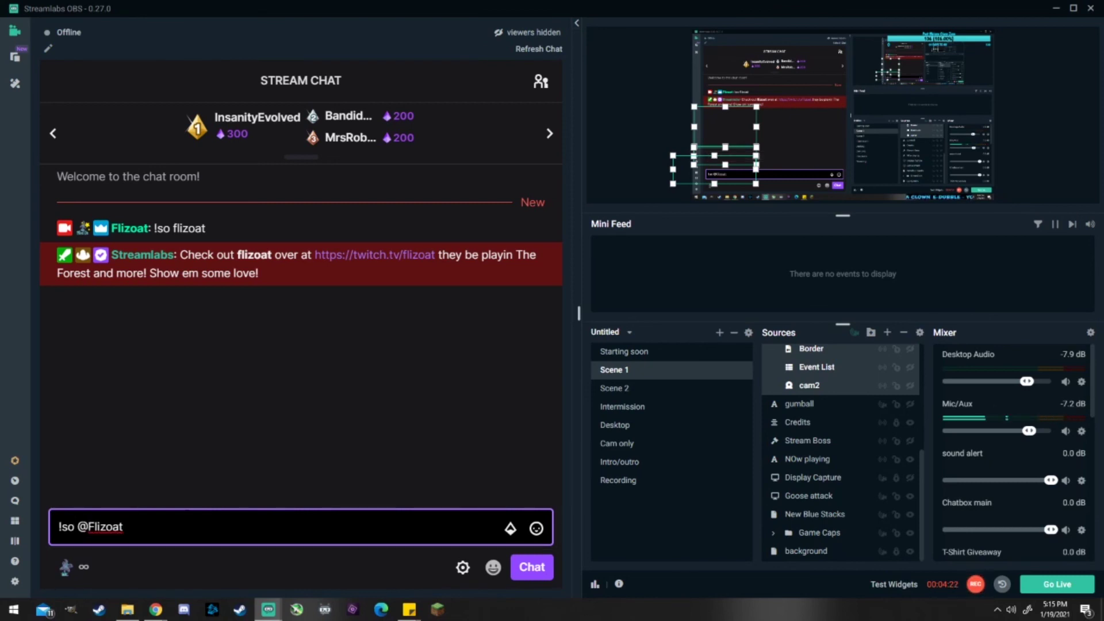
key("Return")
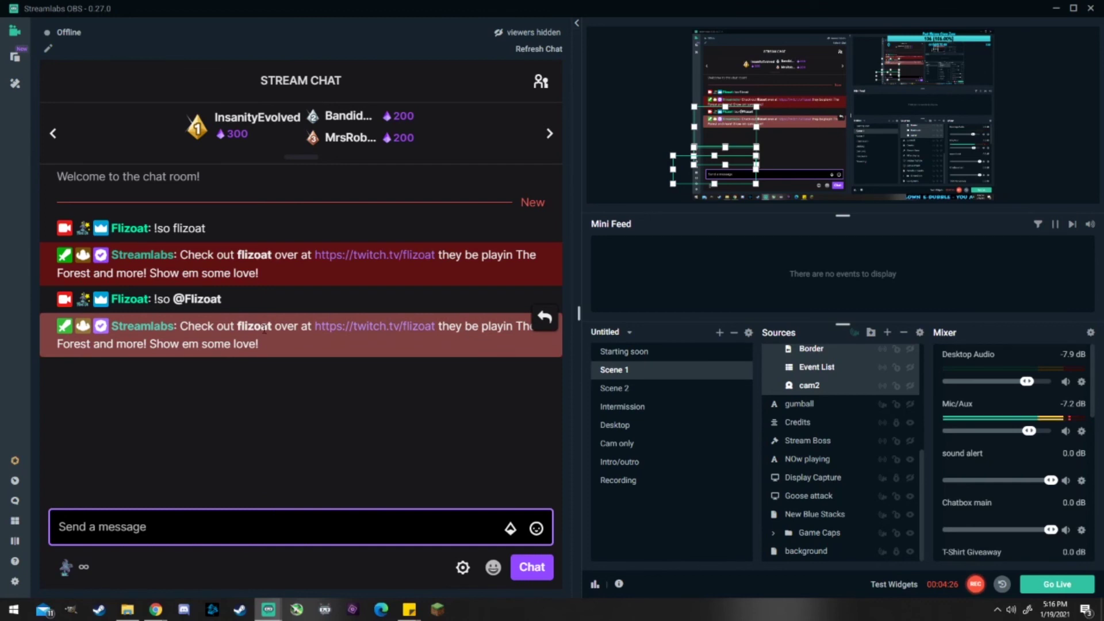
mouse_move(321, 334)
left_click(217, 362)
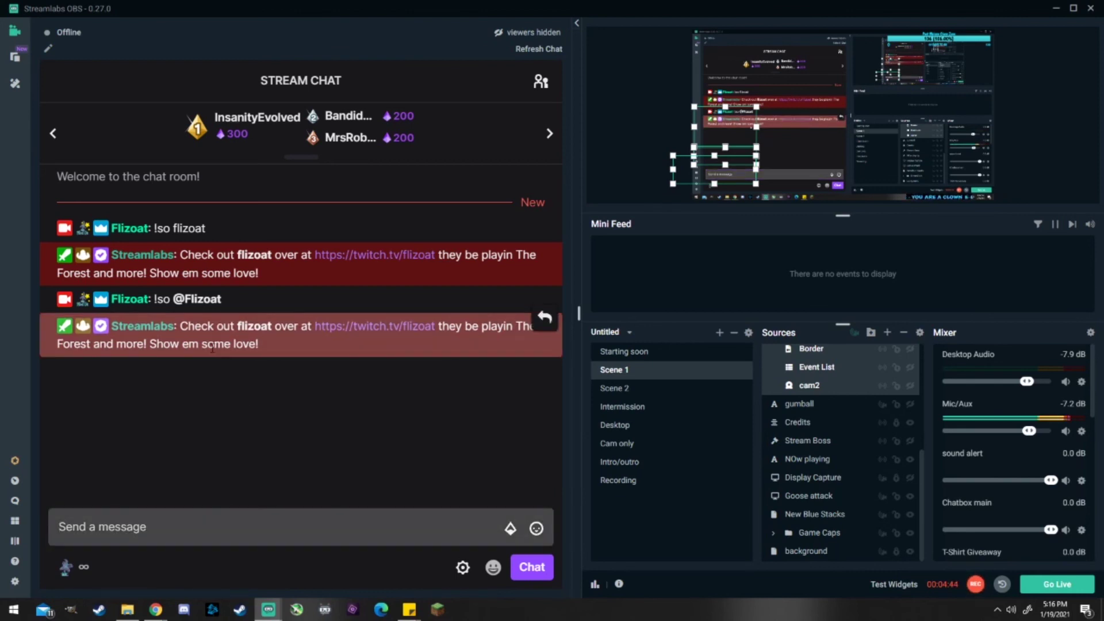